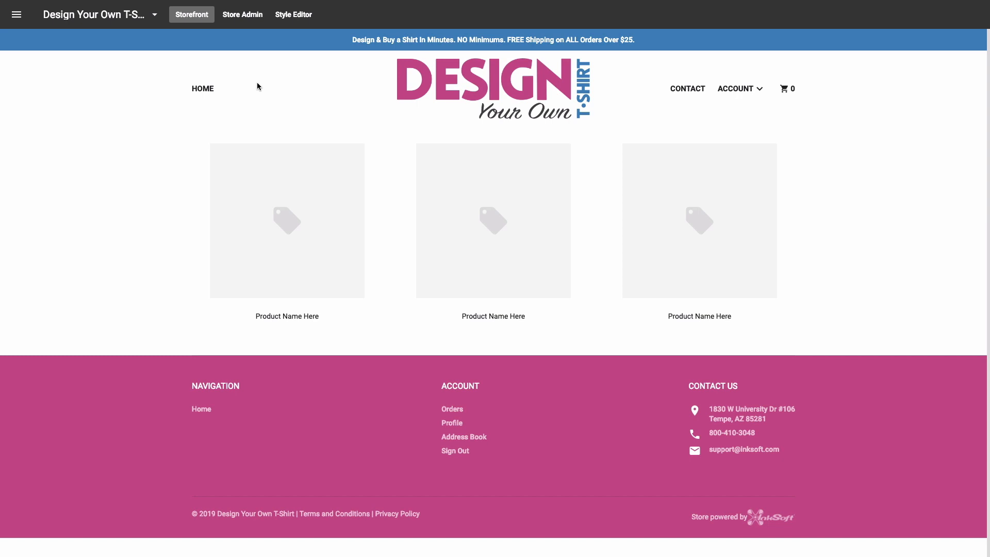
Step: Open the Designer settings in the store's administration area
{"action": "left_click", "coordinate": [242, 15]}
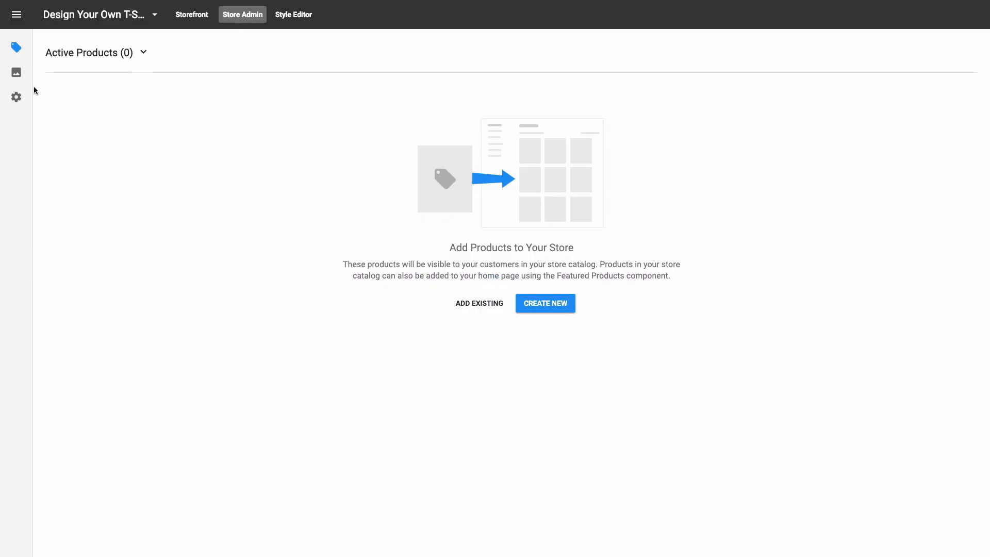
{"action": "left_click", "coordinate": [16, 97]}
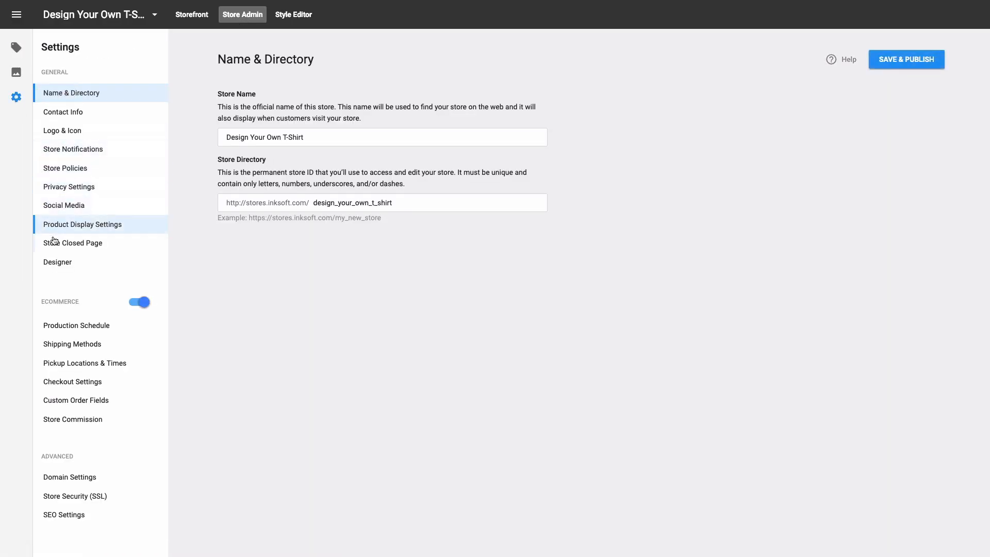
{"action": "left_click", "coordinate": [71, 267]}
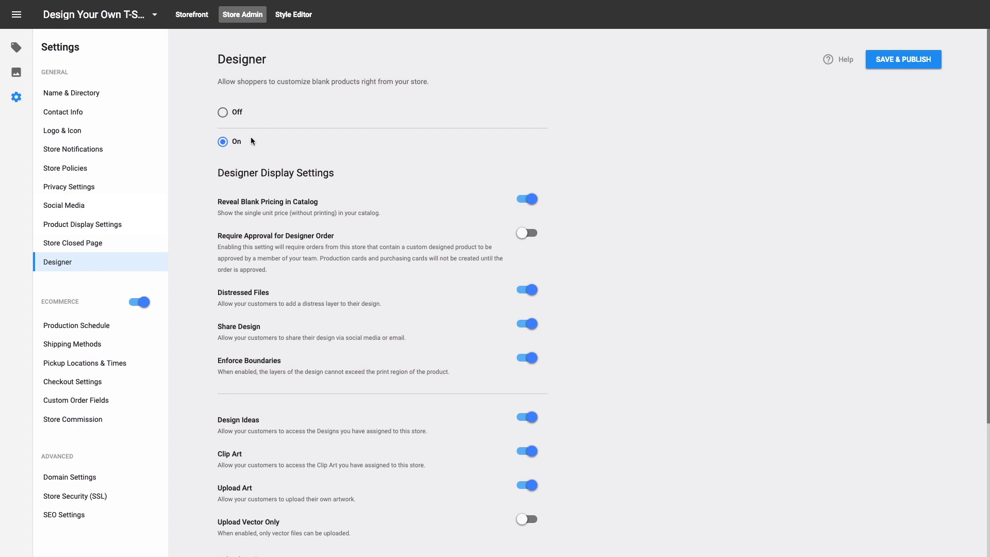
Step: Switch Reveal Blank Pricing in Catalog, Share Design and Upload Art off and back on in the Designer display settings
{"action": "left_click", "coordinate": [527, 200]}
{"action": "left_click", "coordinate": [527, 200]}
{"action": "scroll", "coordinate": [521, 251], "scroll_direction": "down", "scroll_amount": 1}
{"action": "scroll", "coordinate": [521, 253], "scroll_direction": "down", "scroll_amount": 2}
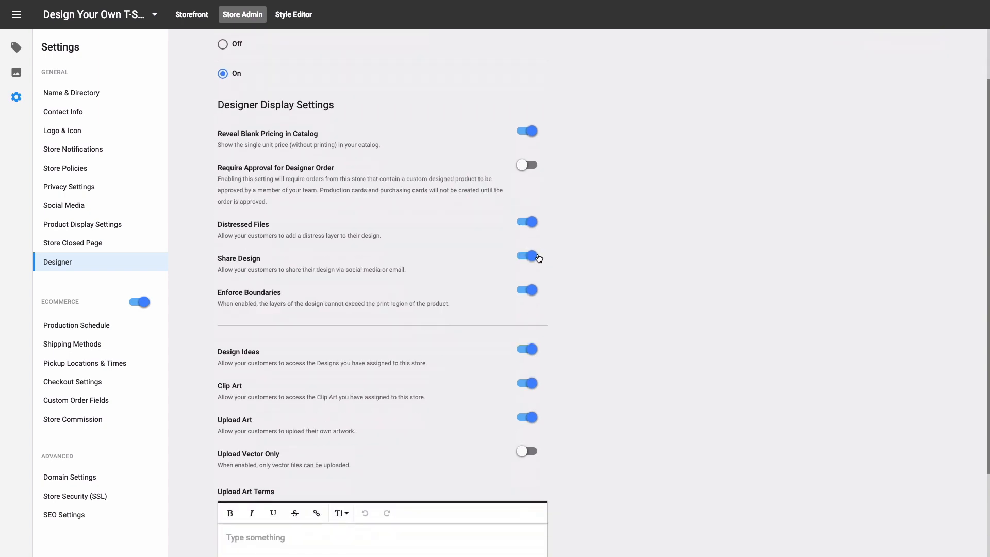
{"action": "left_click", "coordinate": [535, 255]}
{"action": "left_click", "coordinate": [536, 258]}
{"action": "left_click", "coordinate": [532, 416]}
{"action": "left_click", "coordinate": [531, 417]}
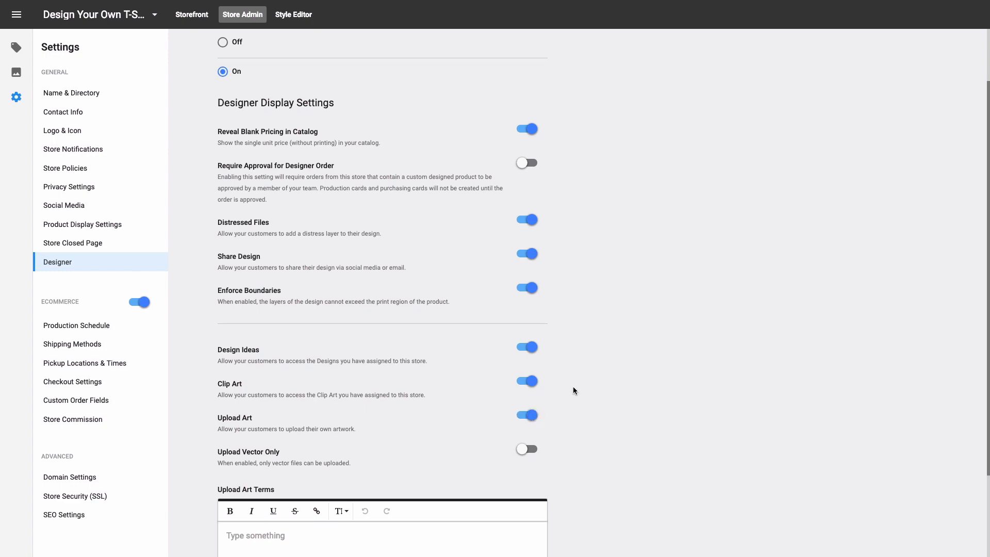
{"action": "scroll", "coordinate": [574, 386], "scroll_direction": "down", "scroll_amount": 2}
{"action": "scroll", "coordinate": [576, 378], "scroll_direction": "up", "scroll_amount": 3}
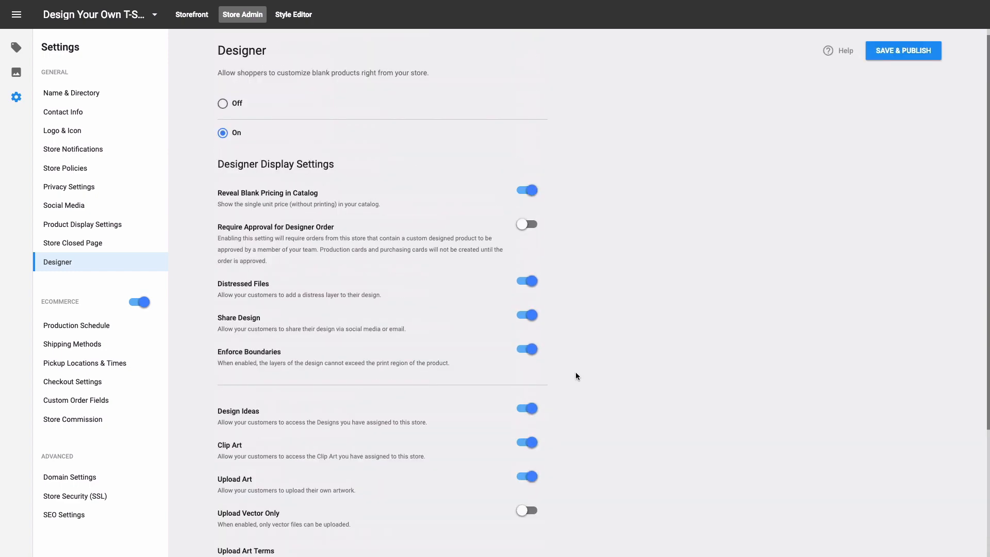
Step: Enable Require Approval for Designer Order and publish the Designer settings
{"action": "left_click", "coordinate": [526, 234]}
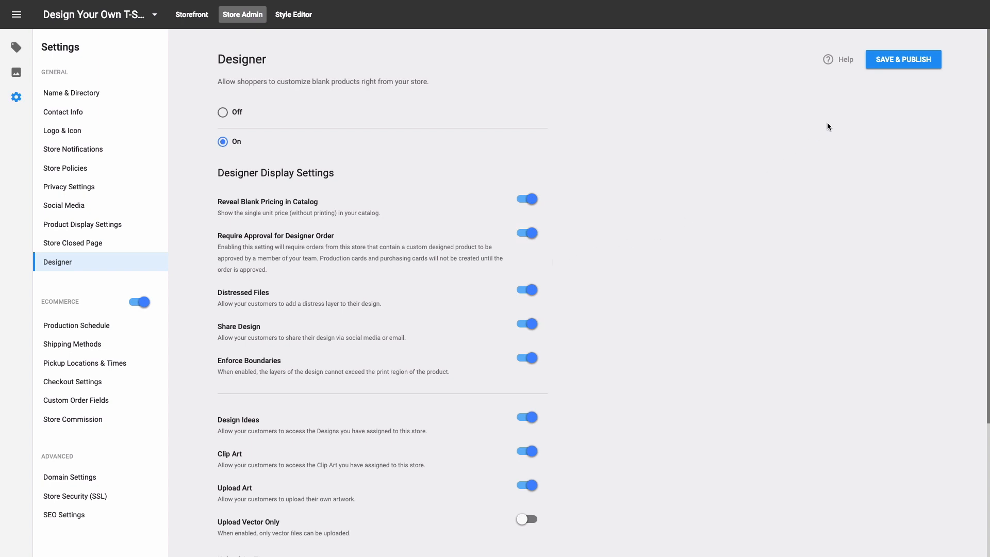
{"action": "left_click", "coordinate": [878, 69]}
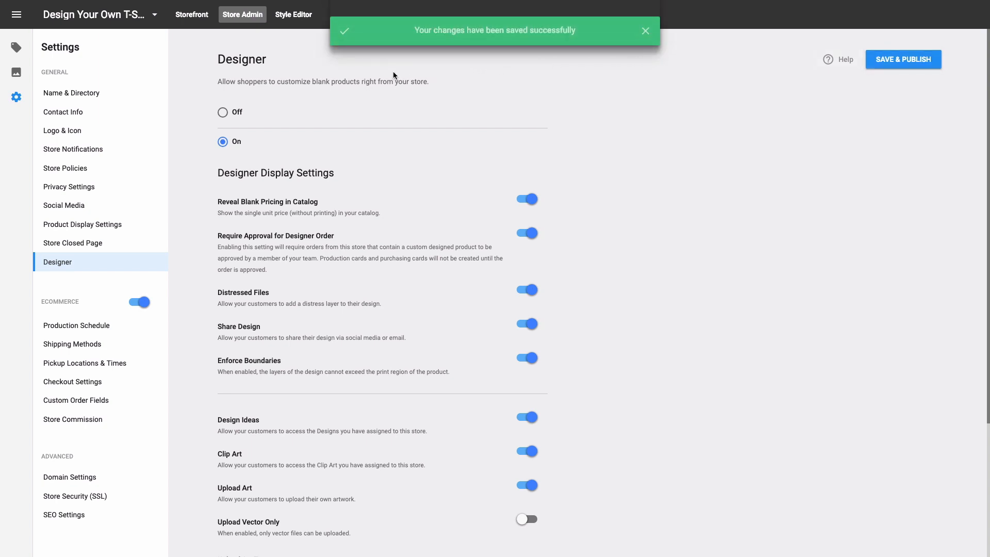
Step: Enable the Create link in the storefront header and set its link text to "Design Now"
{"action": "left_click", "coordinate": [293, 14]}
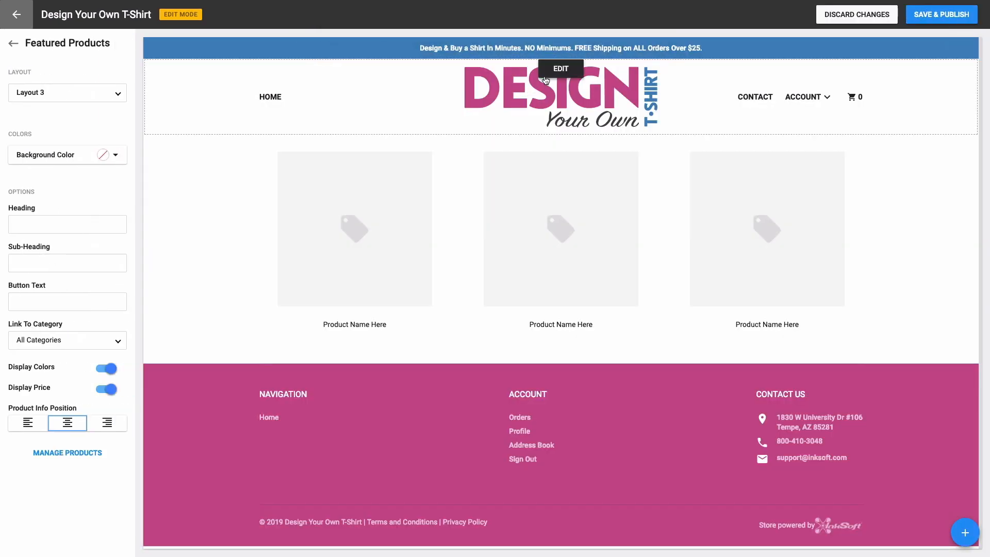
{"action": "left_click", "coordinate": [544, 78]}
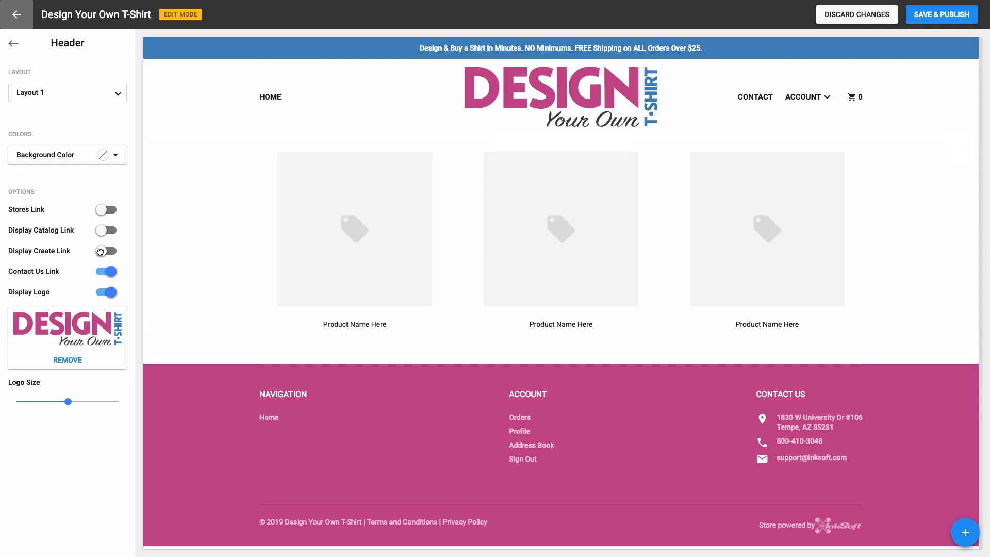
{"action": "left_click", "coordinate": [100, 251]}
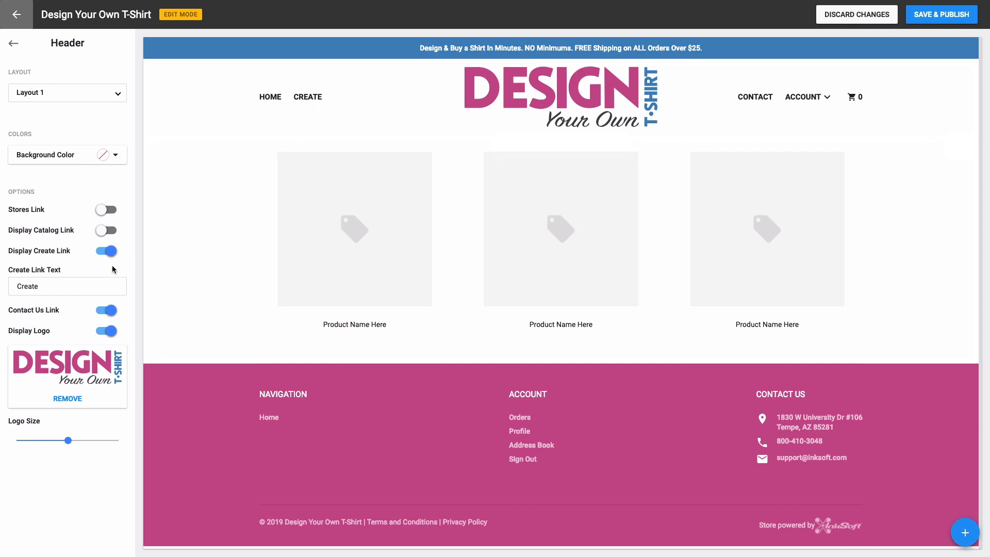
{"action": "left_click_drag", "start_coordinate": [80, 285], "coordinate": [10, 285]}
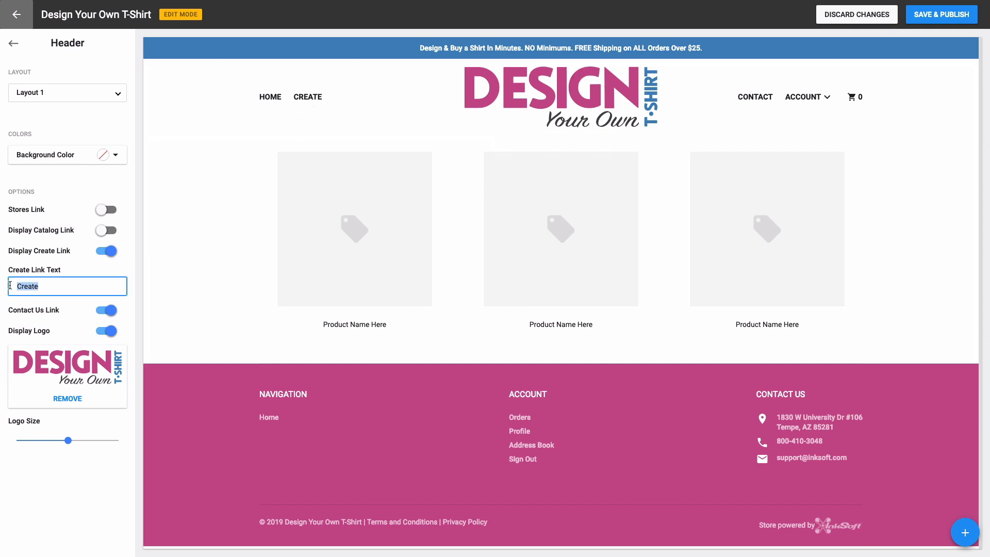
{"action": "type", "text": "Design Now"}
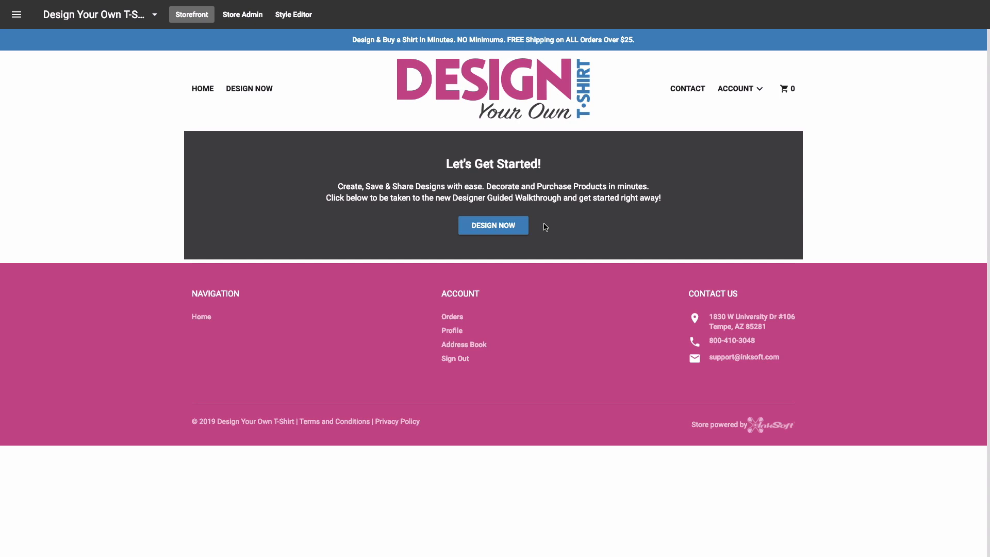
Step: Start the product designer from the storefront's "Let's Get Started!" section and browse the available products
{"action": "left_click", "coordinate": [524, 226]}
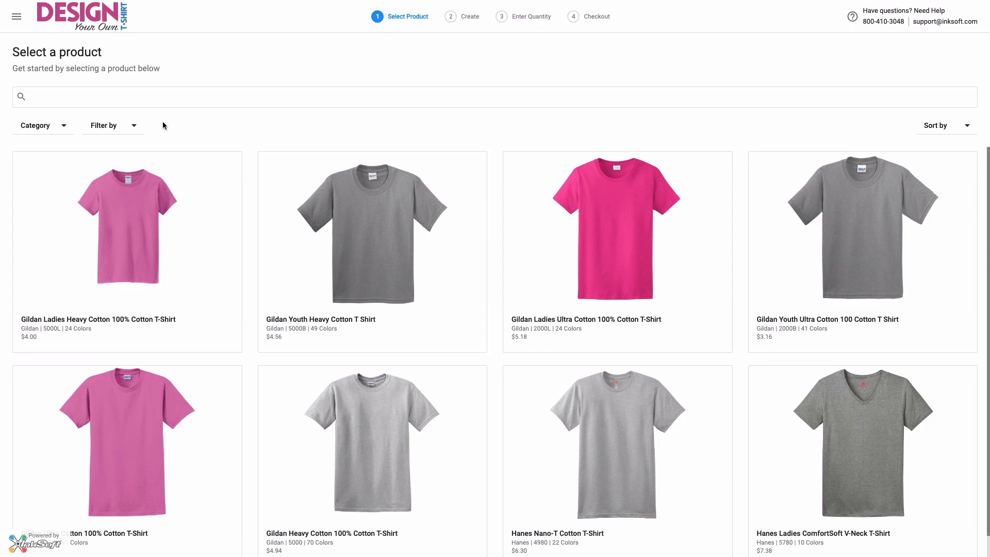
{"action": "scroll", "coordinate": [191, 168], "scroll_direction": "down", "scroll_amount": 1}
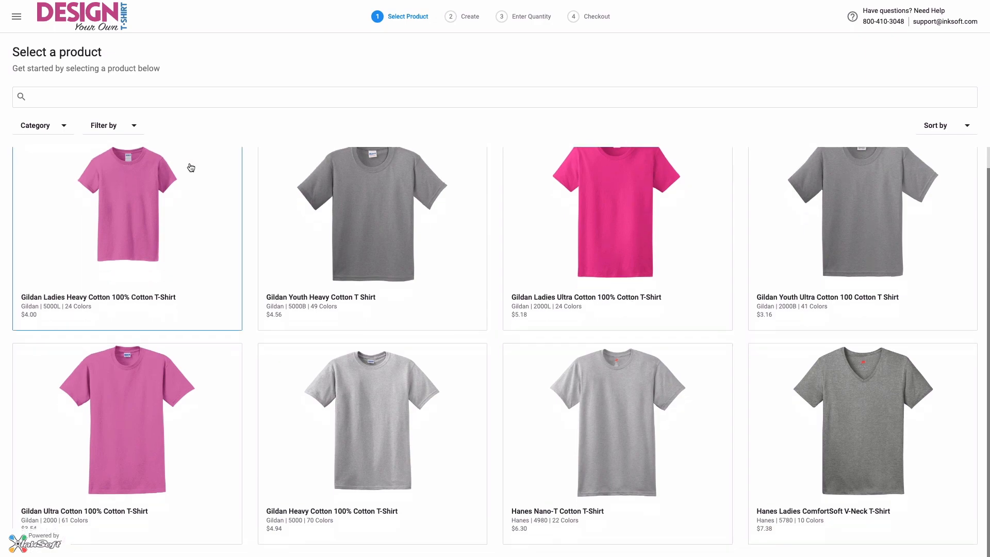
Step: Examine the Gildan Heavy Cotton 100% Cotton T-Shirt's images, color choices, sizes and description
{"action": "left_click", "coordinate": [301, 365]}
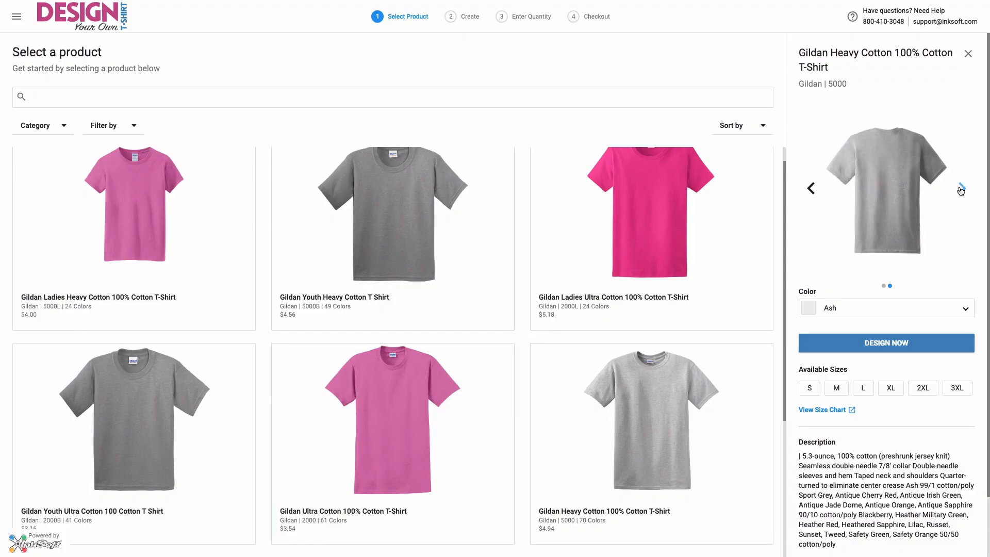
{"action": "left_click", "coordinate": [927, 302]}
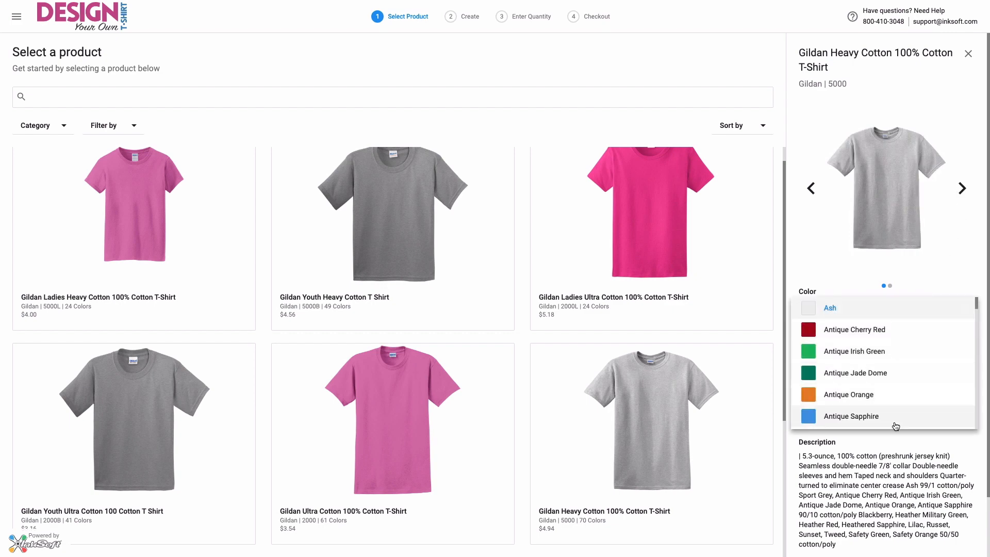
{"action": "left_click", "coordinate": [891, 436]}
{"action": "scroll", "coordinate": [887, 437], "scroll_direction": "down", "scroll_amount": 2}
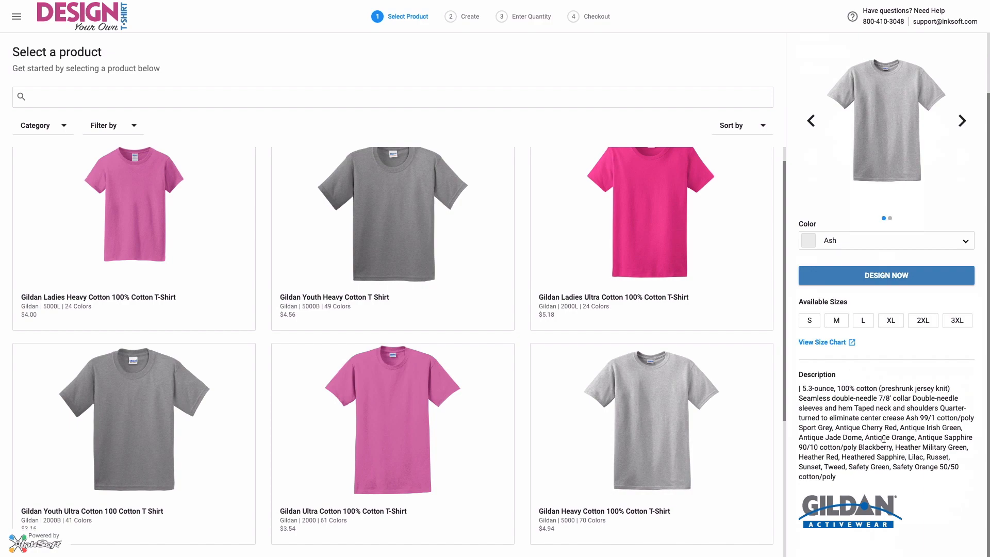
{"action": "scroll", "coordinate": [885, 439], "scroll_direction": "up", "scroll_amount": 1}
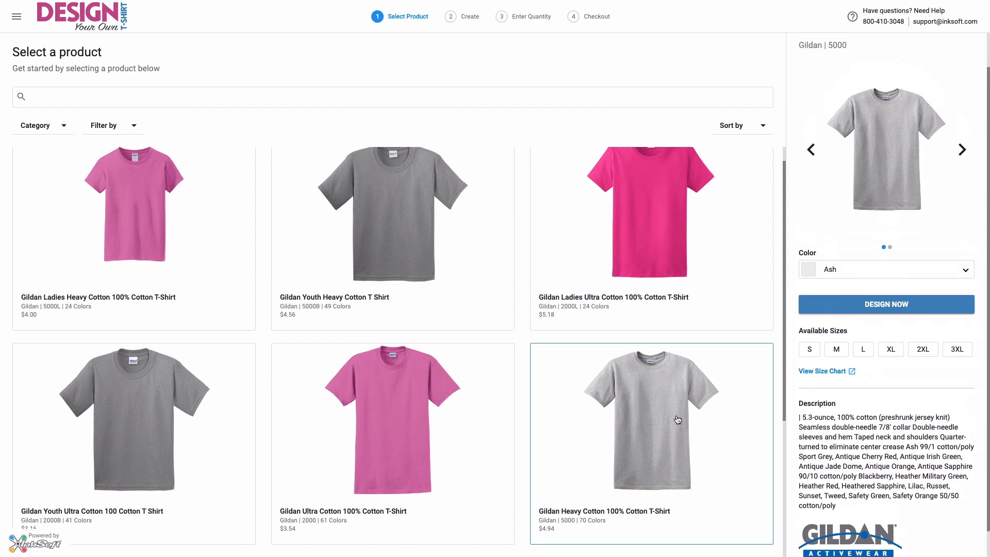
Step: Choose the Hanes Nano-T Cotton T-Shirt in Light Blue and start designing it
{"action": "scroll", "coordinate": [646, 420], "scroll_direction": "down", "scroll_amount": 4}
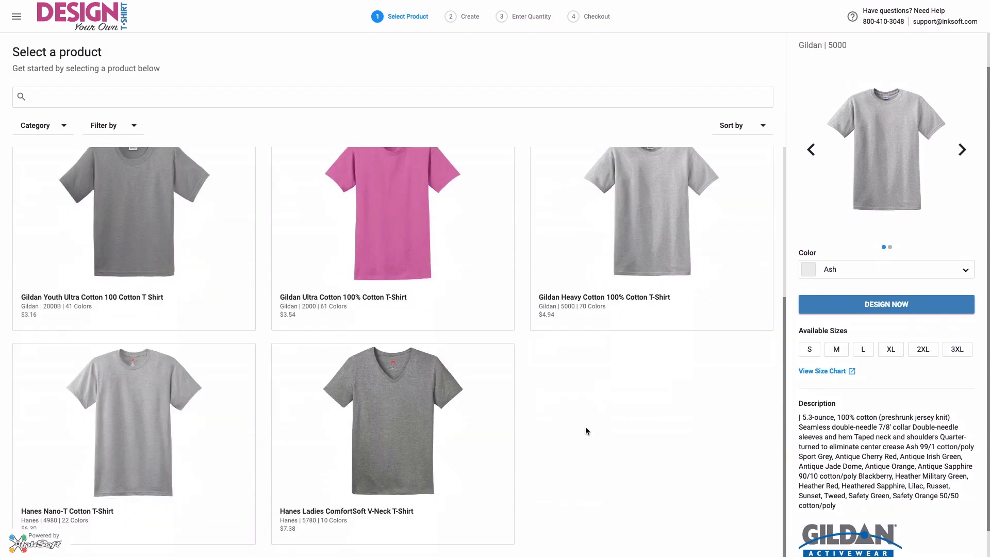
{"action": "left_click", "coordinate": [145, 424]}
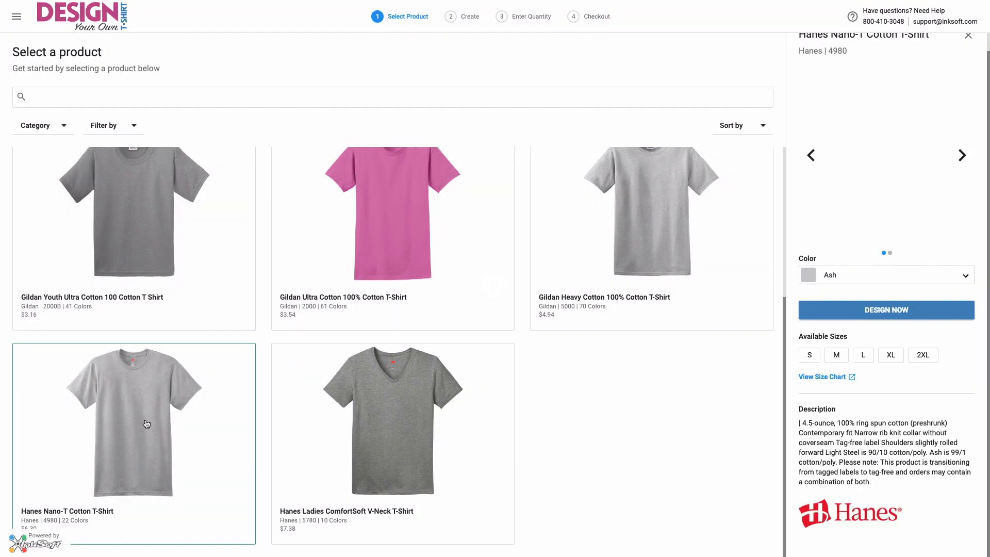
{"action": "left_click", "coordinate": [962, 155]}
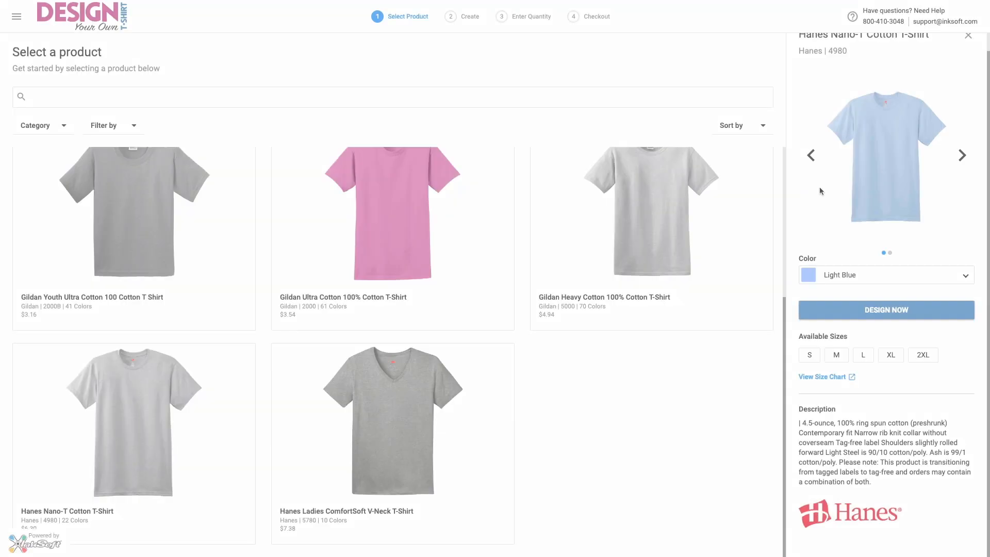
{"action": "left_click", "coordinate": [828, 311]}
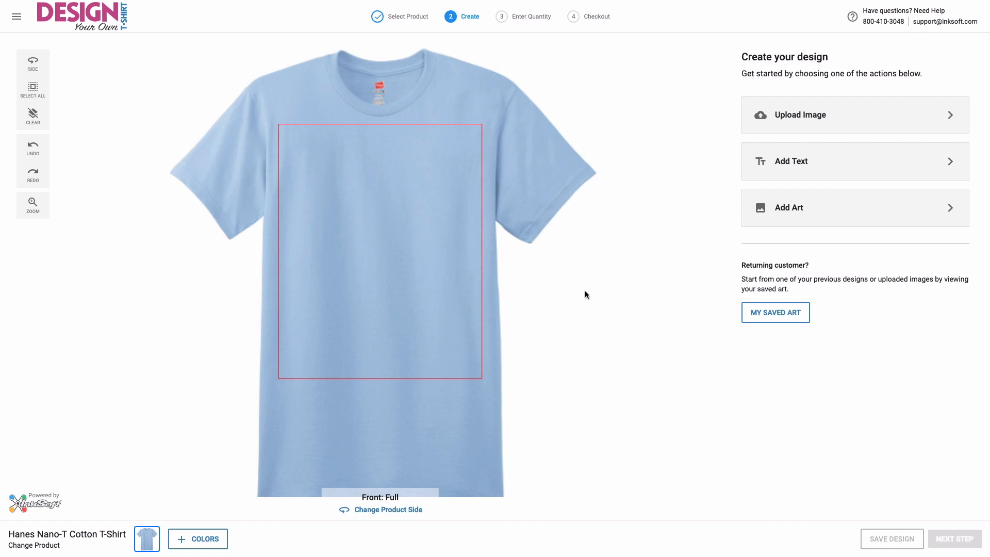
Step: Add green as a second shirt color for the Hanes Nano-T Cotton T-Shirt
{"action": "left_click", "coordinate": [214, 534]}
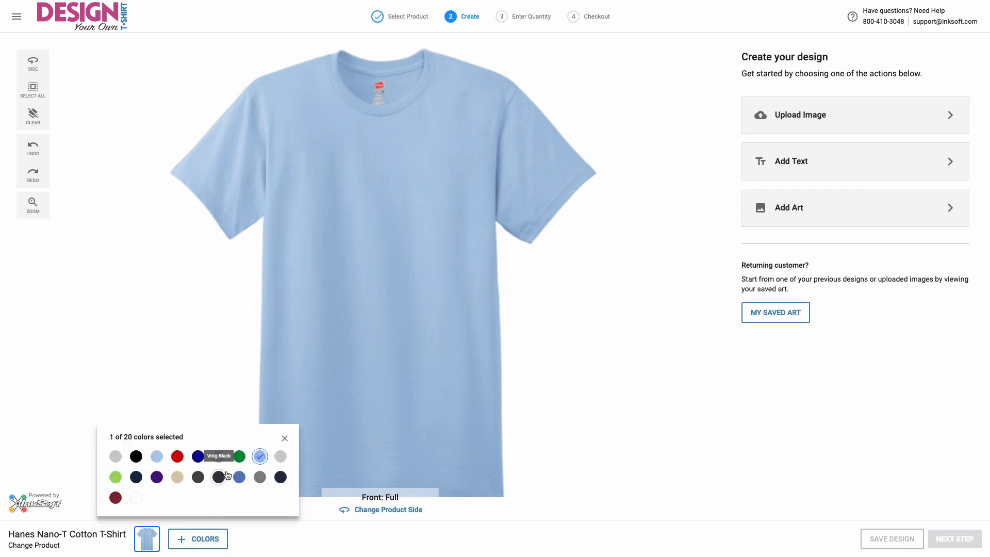
{"action": "left_click", "coordinate": [239, 457]}
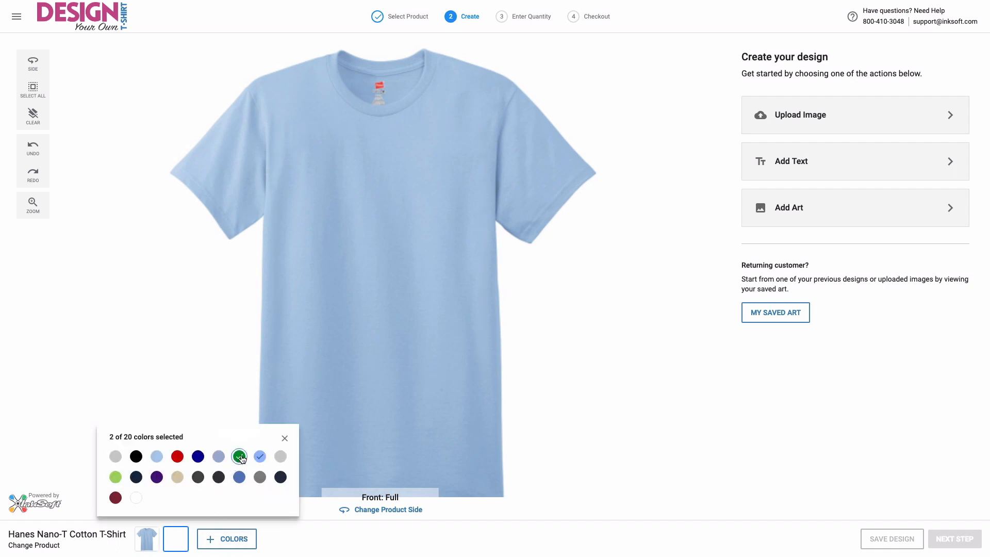
{"action": "left_click", "coordinate": [526, 401]}
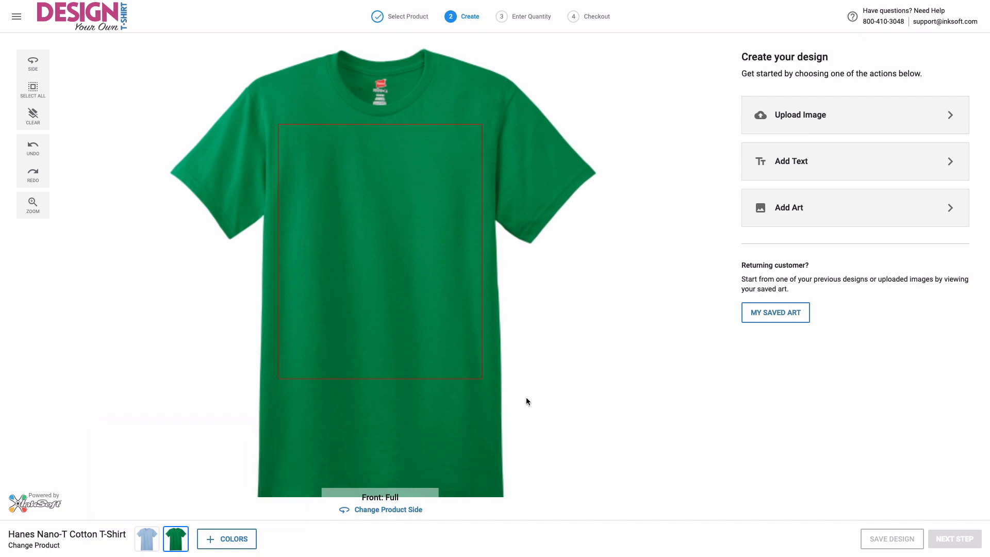
Step: Switch the print area to the front Left Chest and back to the Full front
{"action": "left_click", "coordinate": [407, 510]}
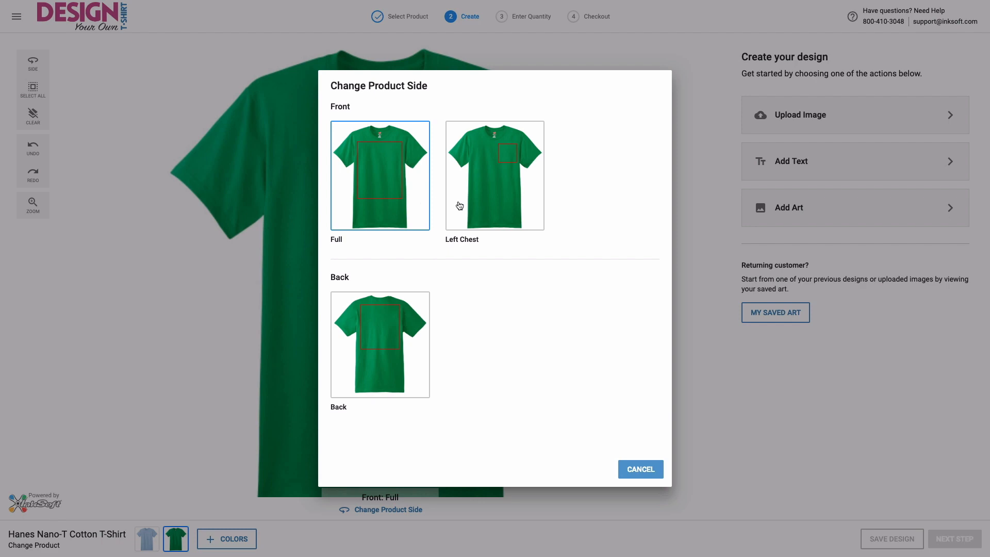
{"action": "left_click", "coordinate": [492, 201]}
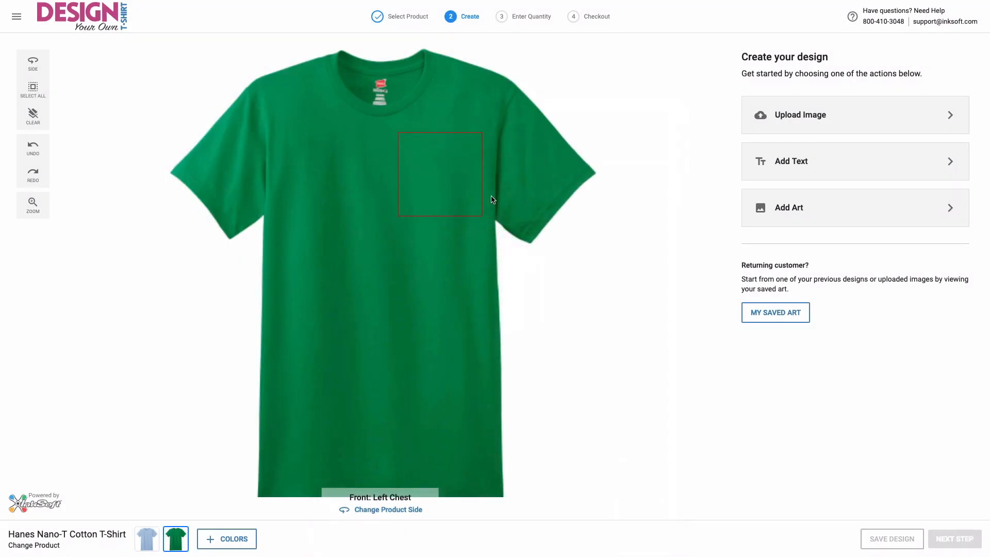
{"action": "left_click", "coordinate": [413, 509]}
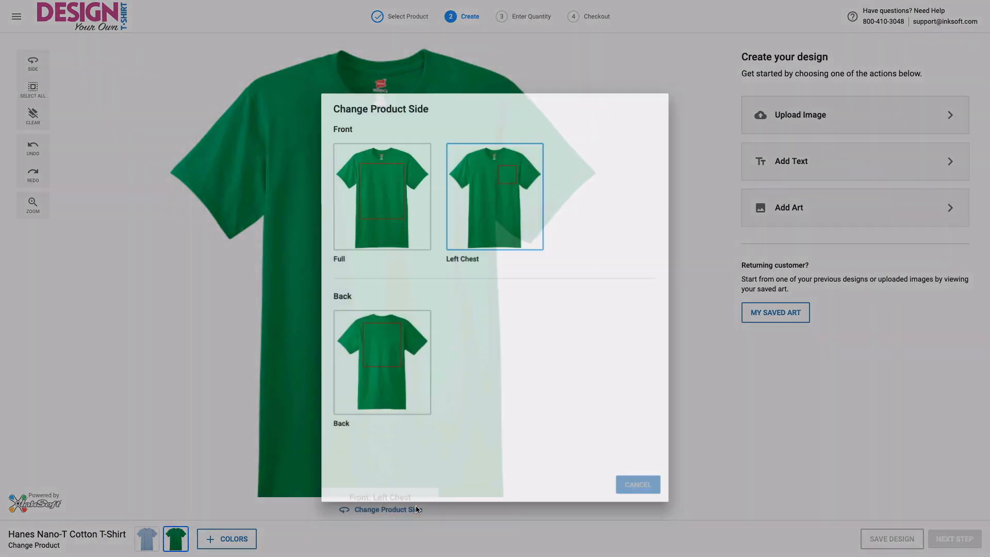
{"action": "left_click", "coordinate": [397, 196]}
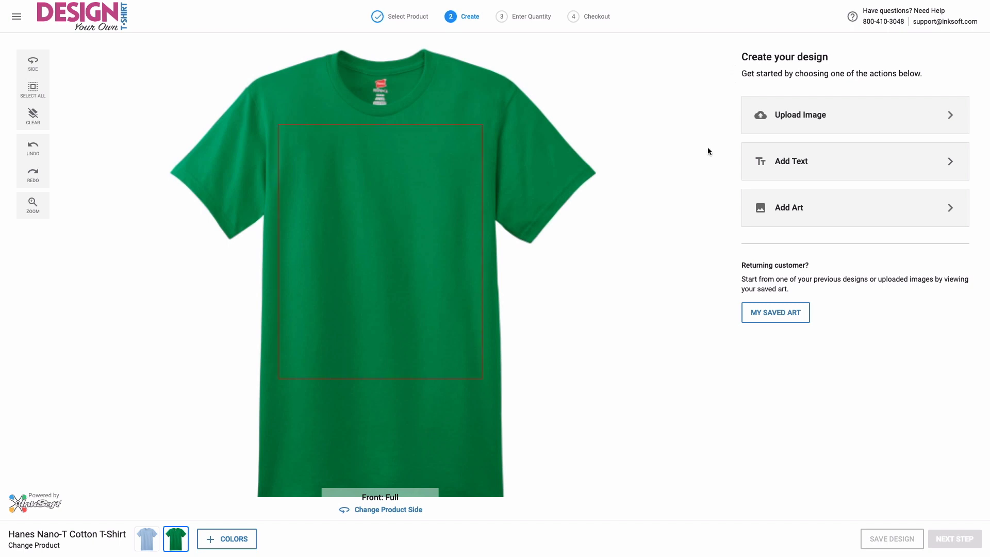
Step: Check the Add Art options, return to the design actions, and open the image upload
{"action": "left_click", "coordinate": [758, 206]}
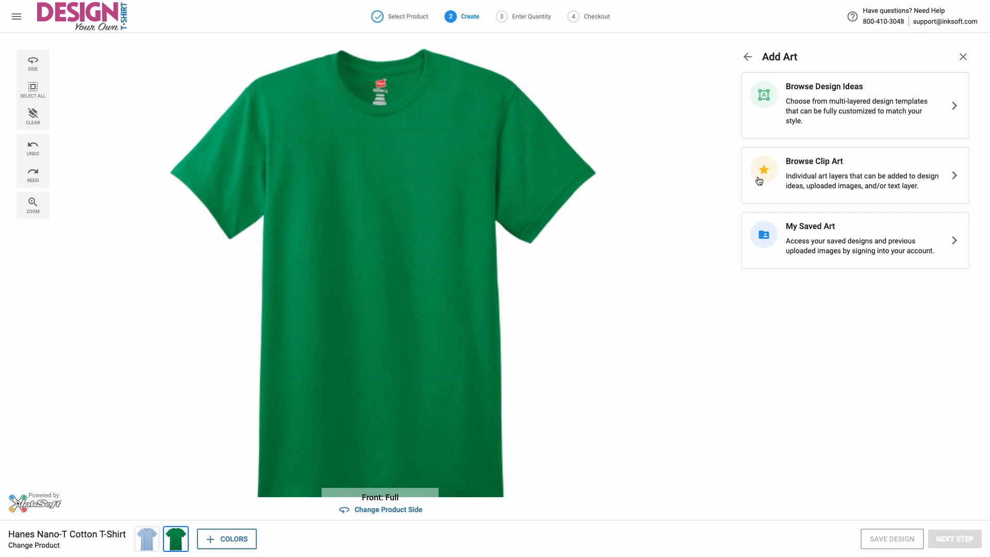
{"action": "left_click", "coordinate": [748, 58]}
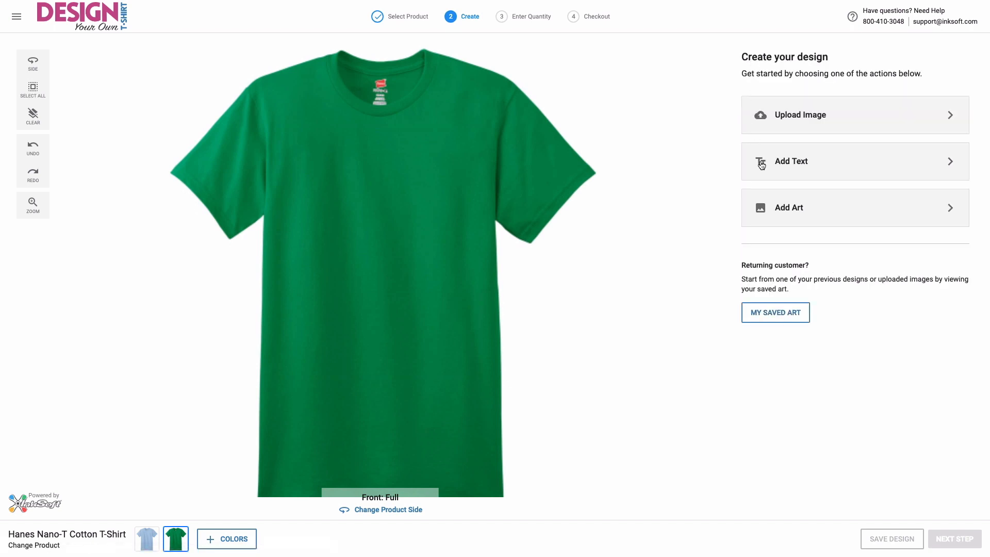
{"action": "left_click", "coordinate": [762, 117]}
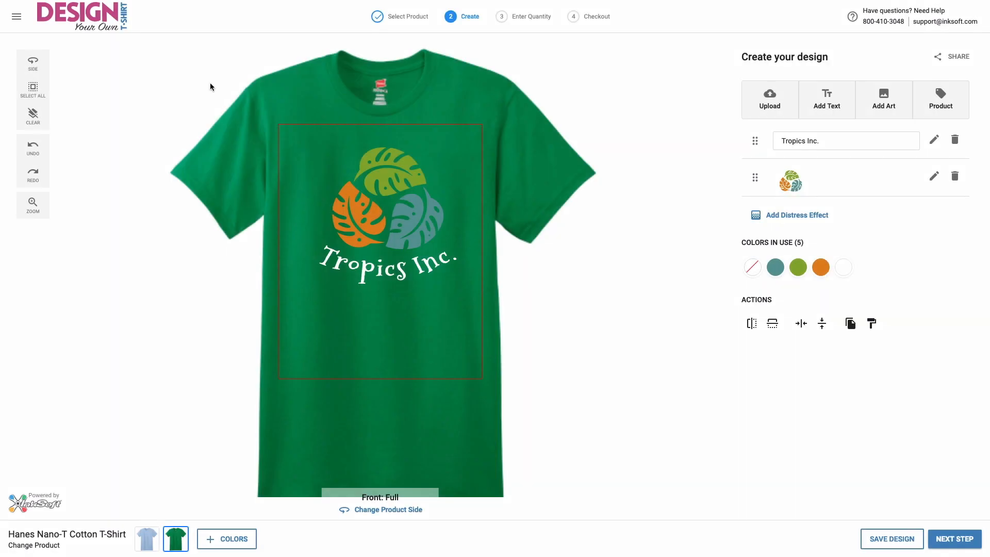
Step: Select all layers of the Tropics Inc. design on the shirt front and clear them
{"action": "left_click", "coordinate": [33, 88]}
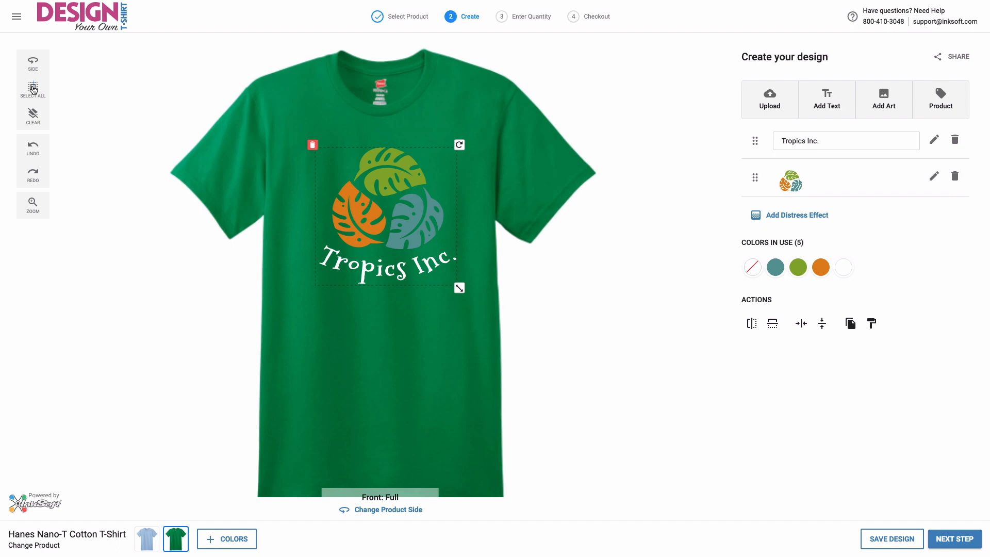
{"action": "left_click", "coordinate": [33, 118]}
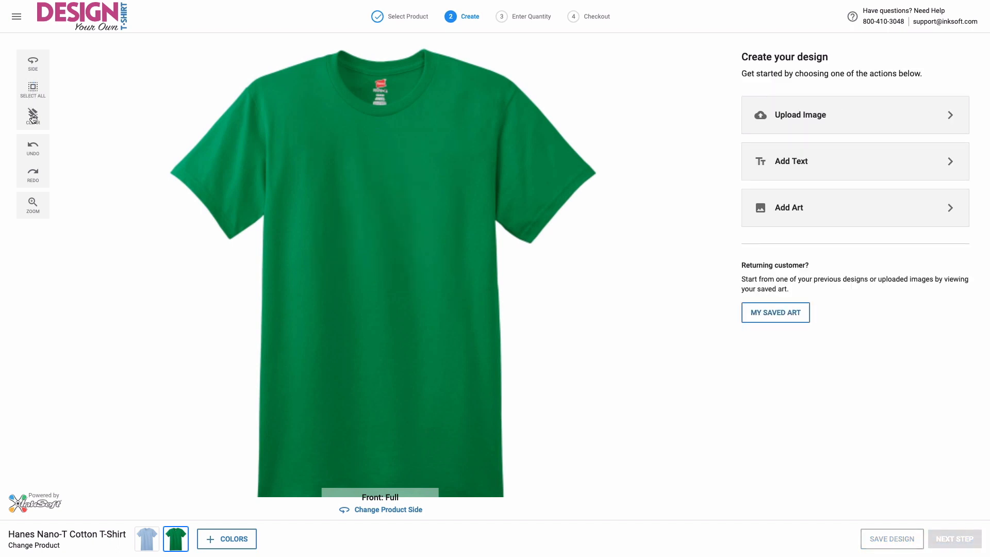
Step: Undo the clearing of the Tropics Inc. design and shift the whole design slightly to the left on the shirt front
{"action": "left_click", "coordinate": [33, 149]}
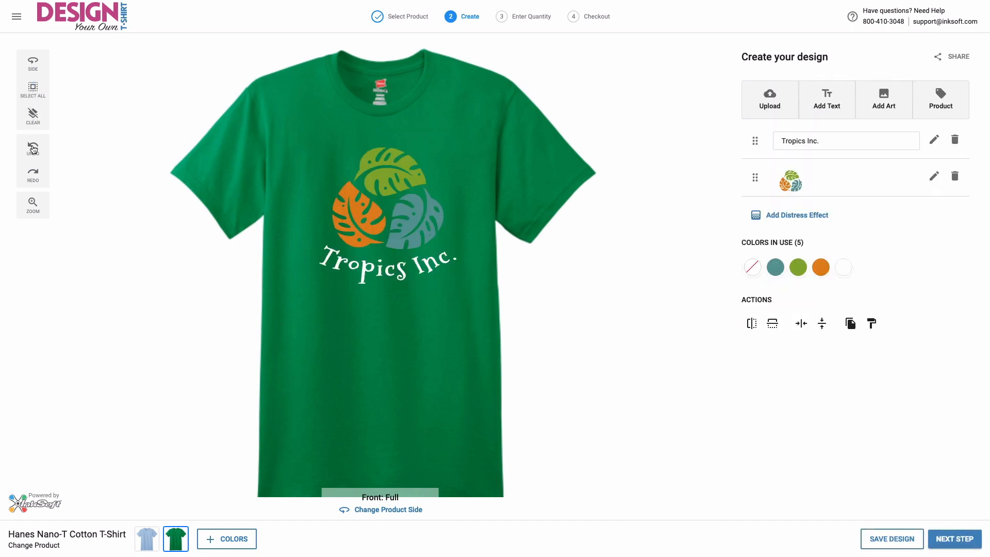
{"action": "left_click", "coordinate": [35, 205]}
{"action": "left_click", "coordinate": [34, 205]}
{"action": "left_click", "coordinate": [32, 89]}
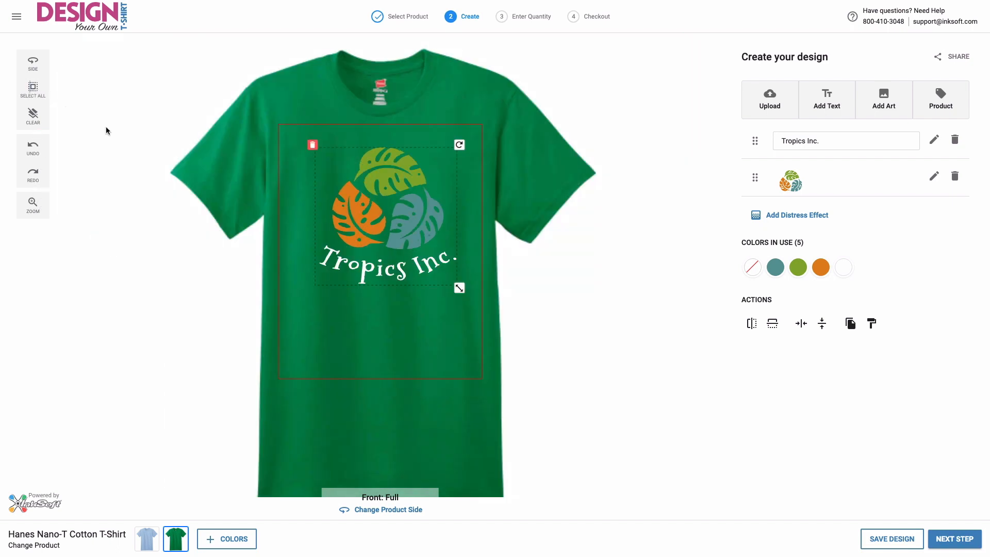
{"action": "left_click_drag", "start_coordinate": [349, 196], "coordinate": [346, 196]}
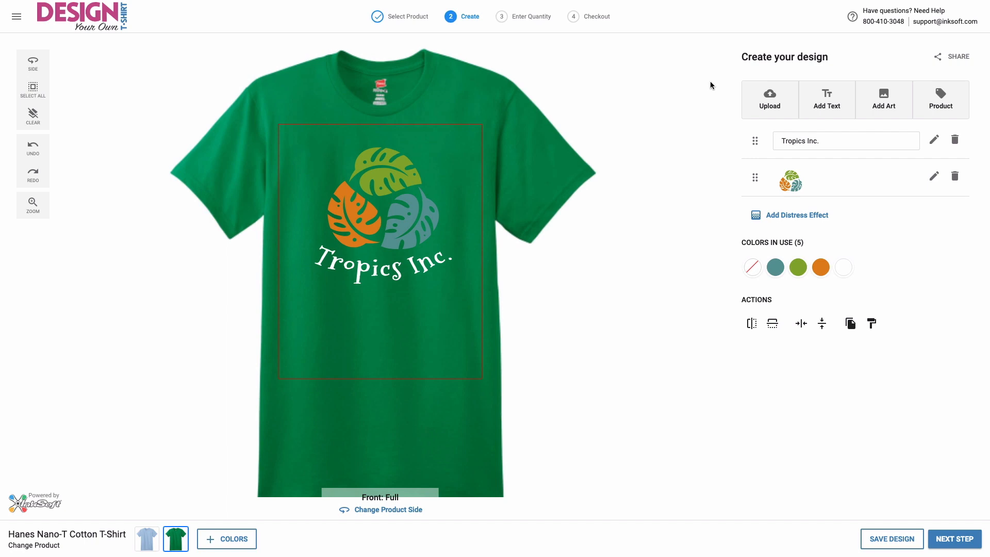
Step: Check the design's share options and save the design under the name Tropics Inc
{"action": "left_click", "coordinate": [959, 58]}
{"action": "left_click", "coordinate": [876, 540]}
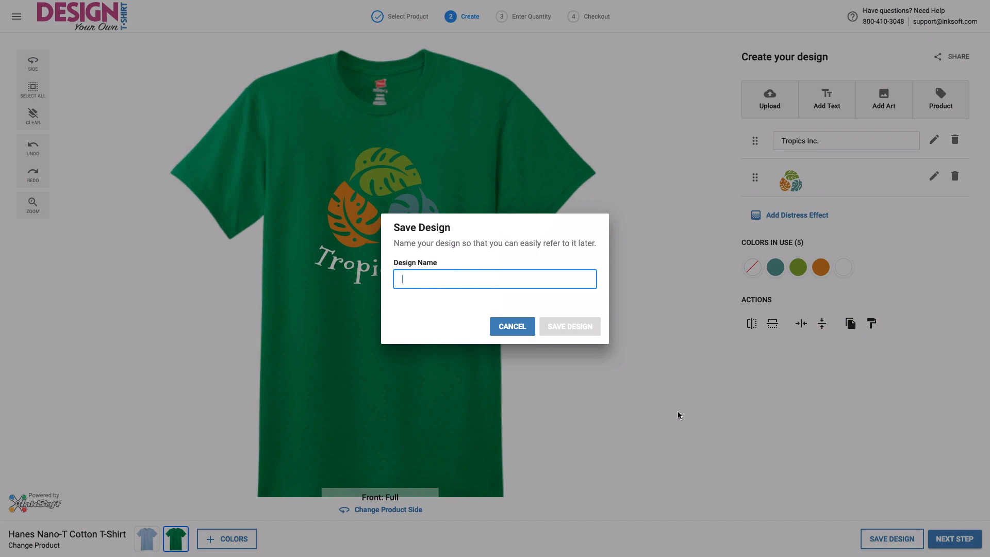
{"action": "type", "text": "Tropics"}
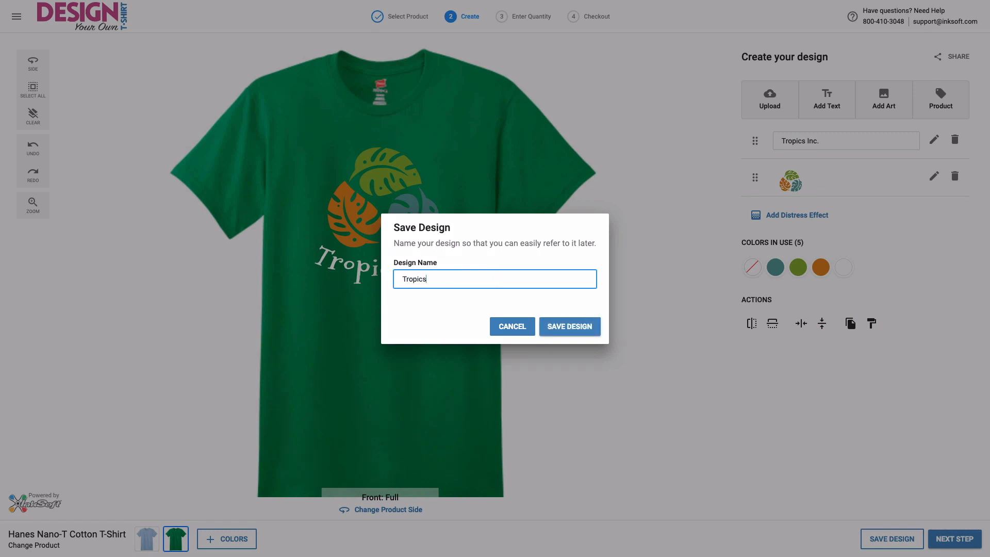
{"action": "type", "text": " Inc"}
{"action": "left_click", "coordinate": [586, 329]}
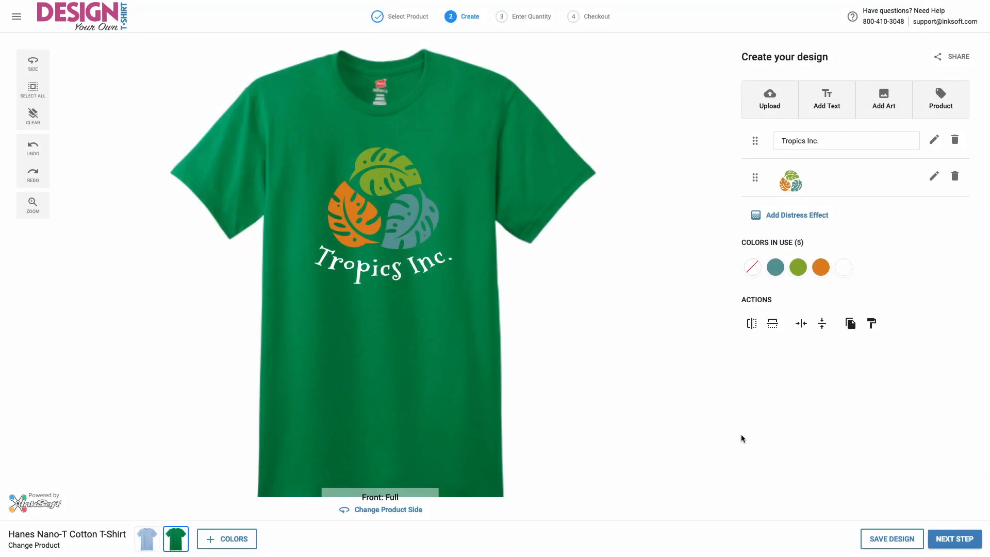
Step: Proceed to the quantity stage and set the Light Blue shirt to 5 in size M and 10 in size L
{"action": "left_click", "coordinate": [944, 542]}
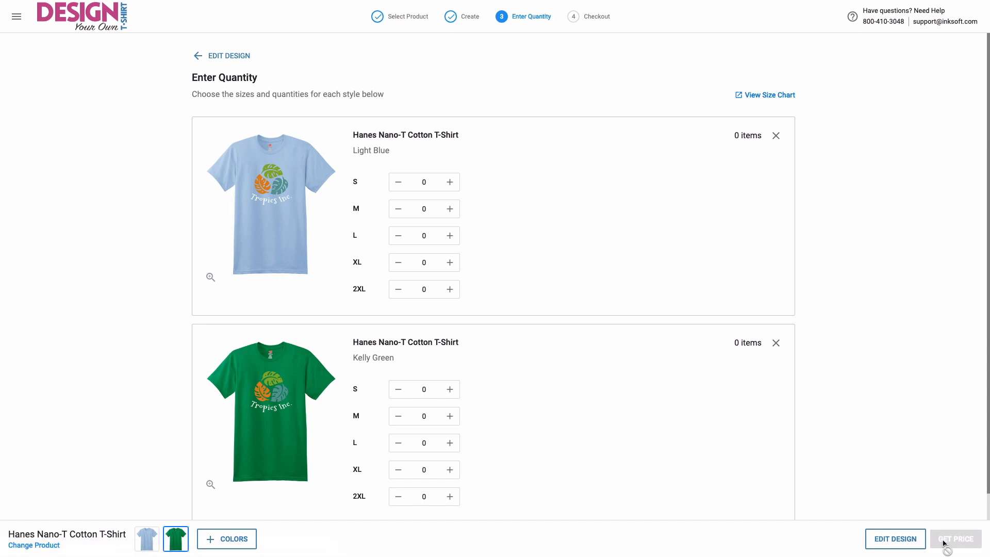
{"action": "left_click", "coordinate": [418, 212]}
{"action": "type", "text": "5"}
{"action": "left_click", "coordinate": [425, 234]}
{"action": "type", "text": "10"}
Step: Set the Kelly Green shirt quantities to 5 in size M and 12 in size L
{"action": "left_click", "coordinate": [424, 416]}
{"action": "type", "text": "5"}
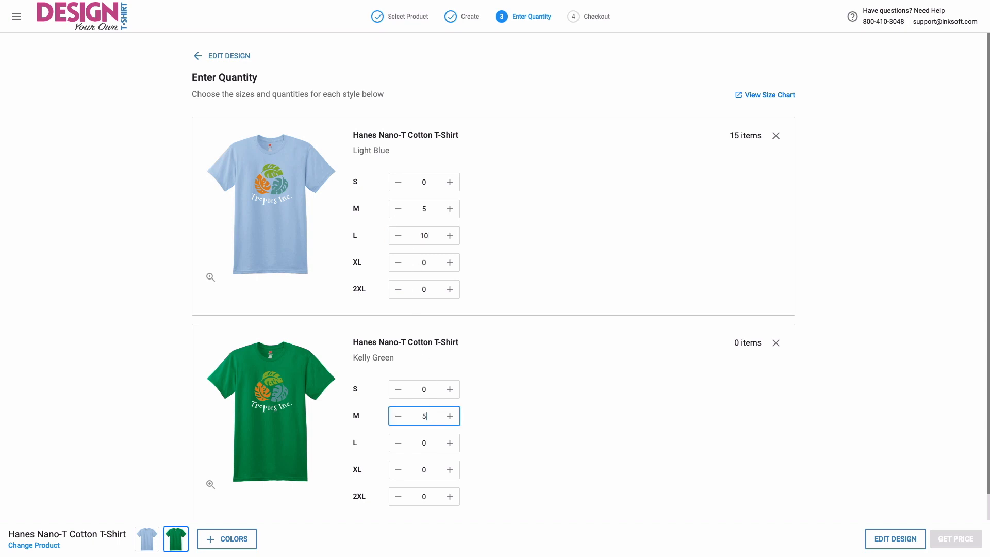
{"action": "left_click", "coordinate": [416, 439]}
{"action": "type", "text": "12"}
{"action": "left_click", "coordinate": [566, 438]}
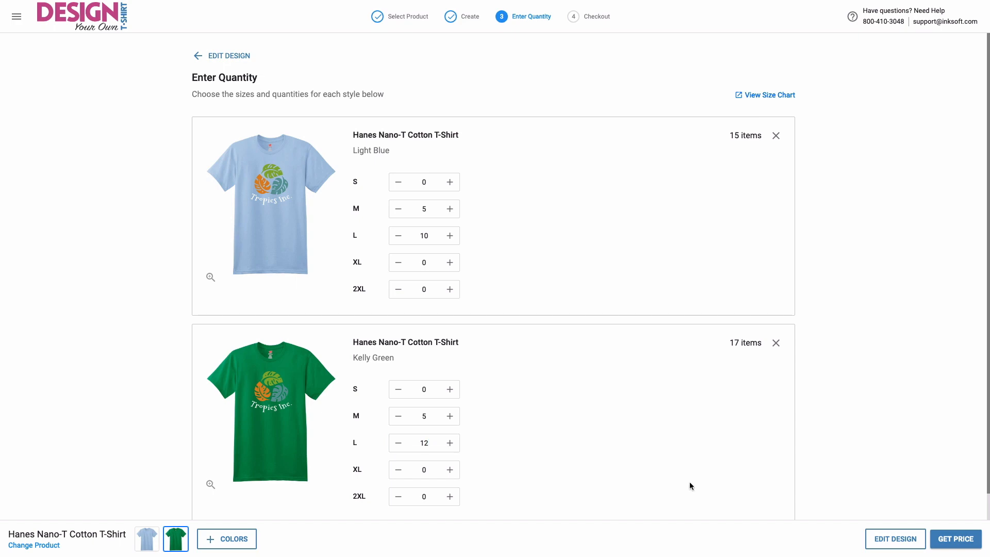
Step: Get the price summary for both shirt colors and proceed to buy the order
{"action": "left_click", "coordinate": [948, 547]}
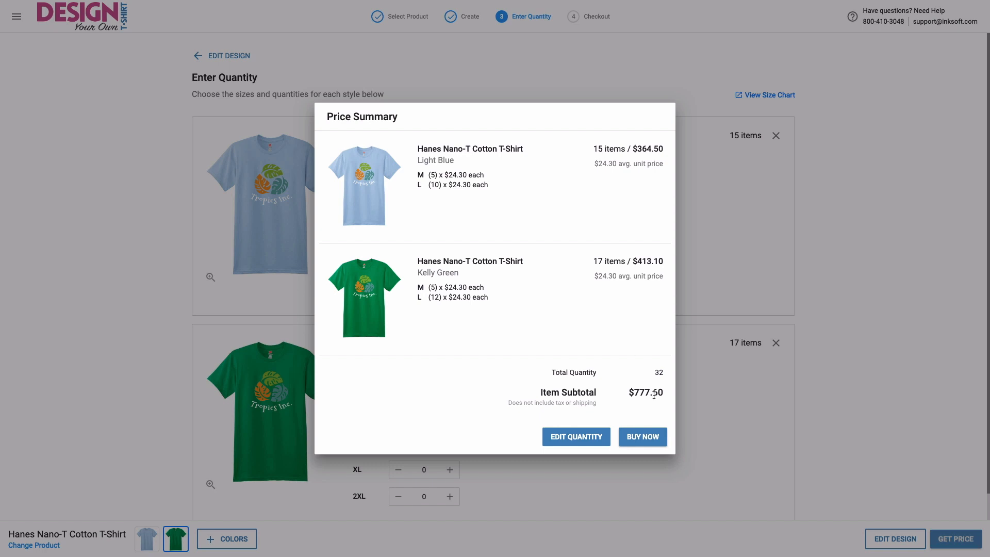
{"action": "left_click", "coordinate": [663, 441]}
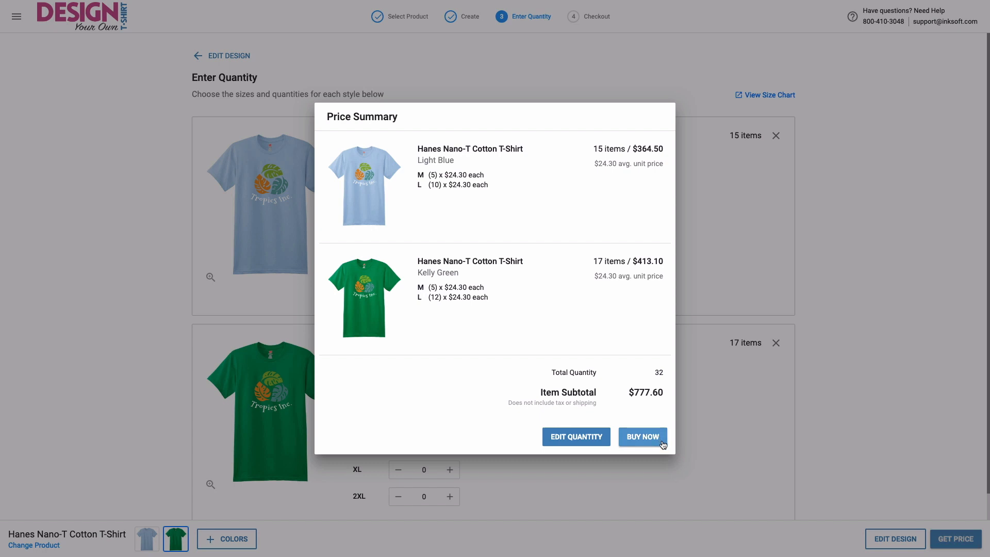